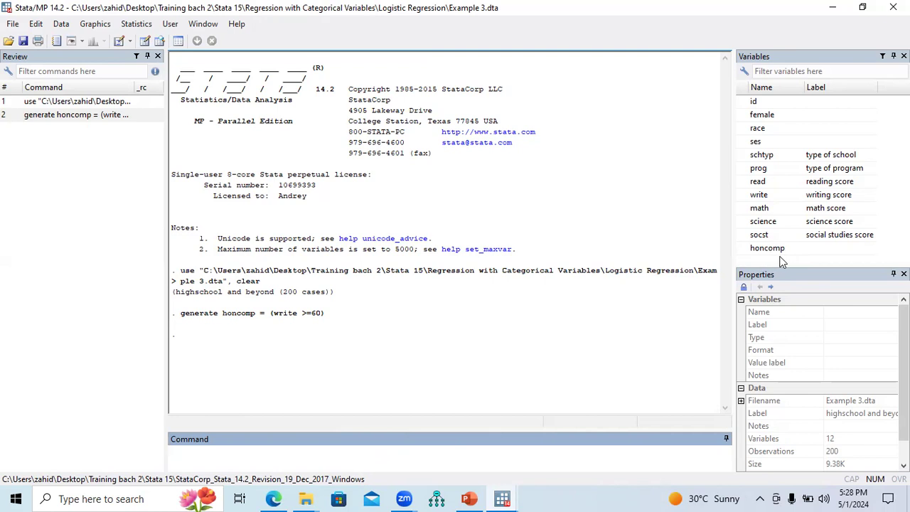
- Open the dataset in the Data Editor and compare the honcomp codes with the write scores in the first twelve rows
{"action": "left_click", "coordinate": [145, 40]}
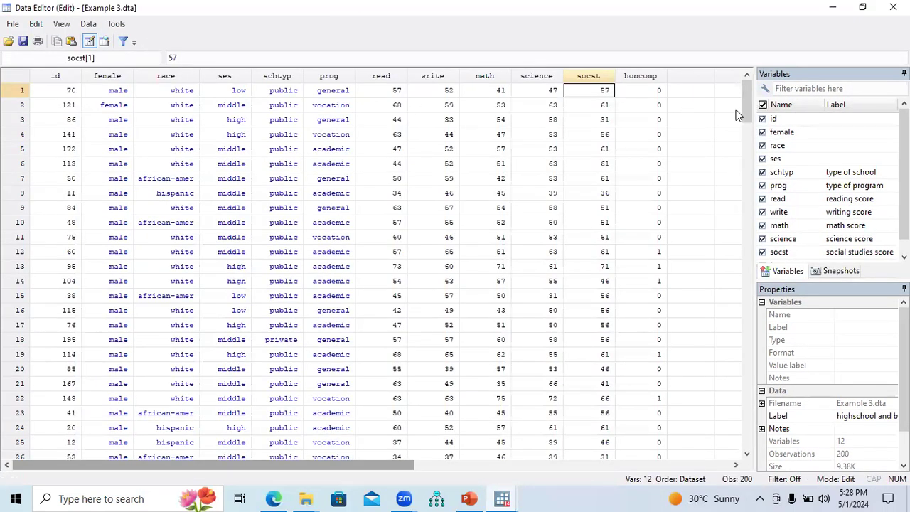
{"action": "left_click", "coordinate": [654, 77]}
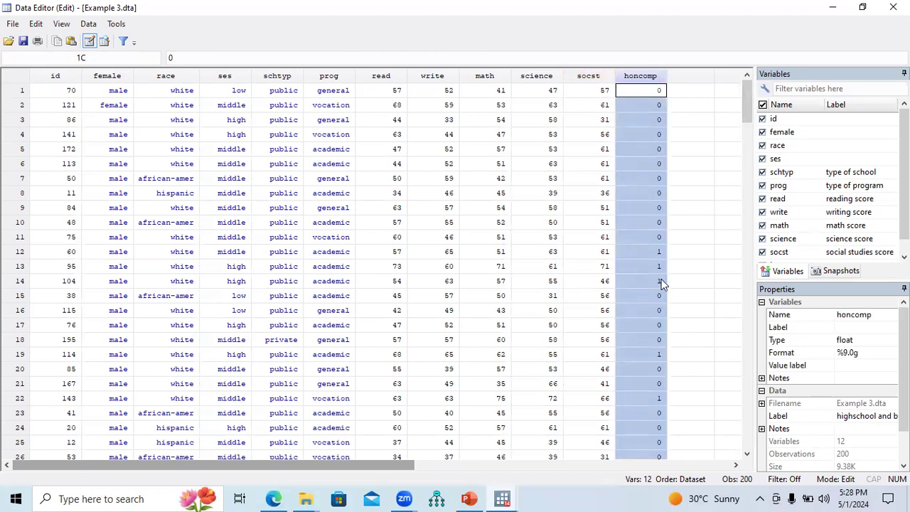
{"action": "mouse_move", "coordinate": [745, 104]}
{"action": "left_mouse_down"}
{"action": "mouse_move", "coordinate": [746, 288]}
{"action": "mouse_move", "coordinate": [746, 100]}
{"action": "left_mouse_up"}
{"action": "left_click", "coordinate": [435, 94]}
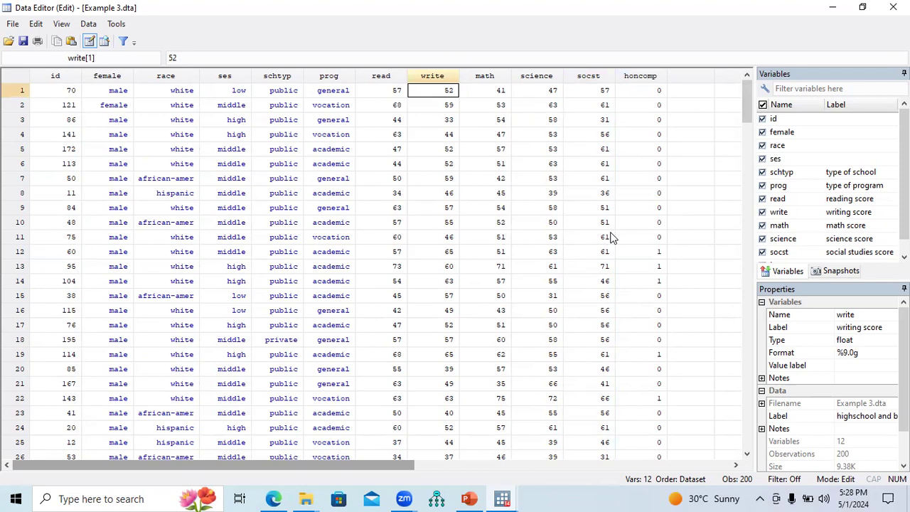
{"action": "left_click", "coordinate": [641, 257]}
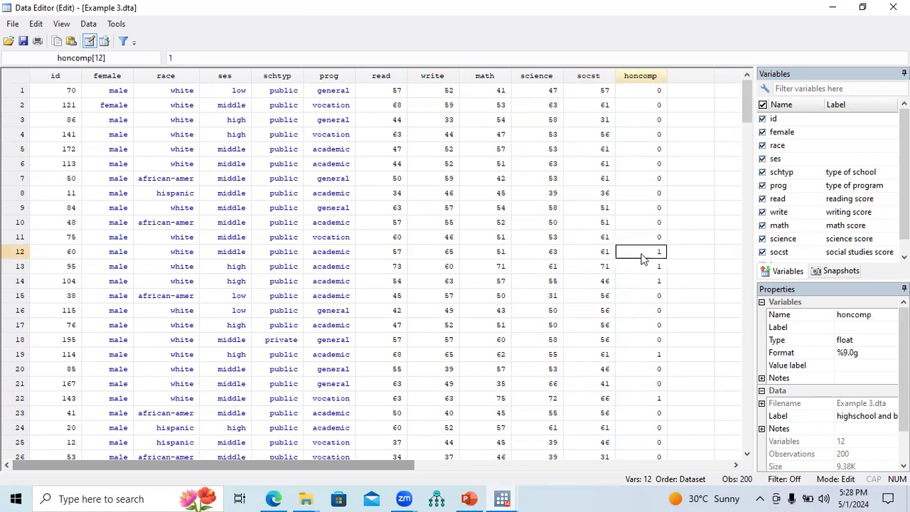
{"action": "left_click", "coordinate": [450, 254]}
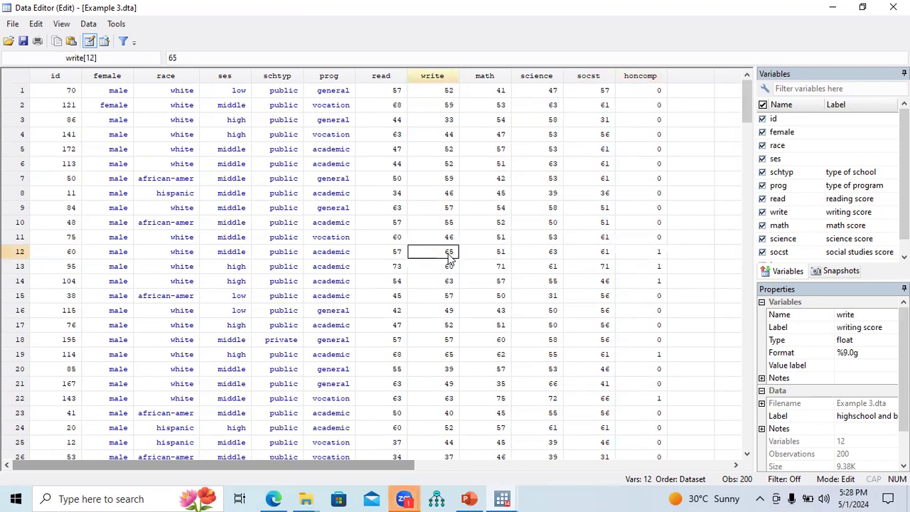
{"action": "left_click", "coordinate": [659, 238]}
{"action": "left_click", "coordinate": [658, 222]}
{"action": "left_click", "coordinate": [654, 196]}
{"action": "left_click", "coordinate": [657, 165]}
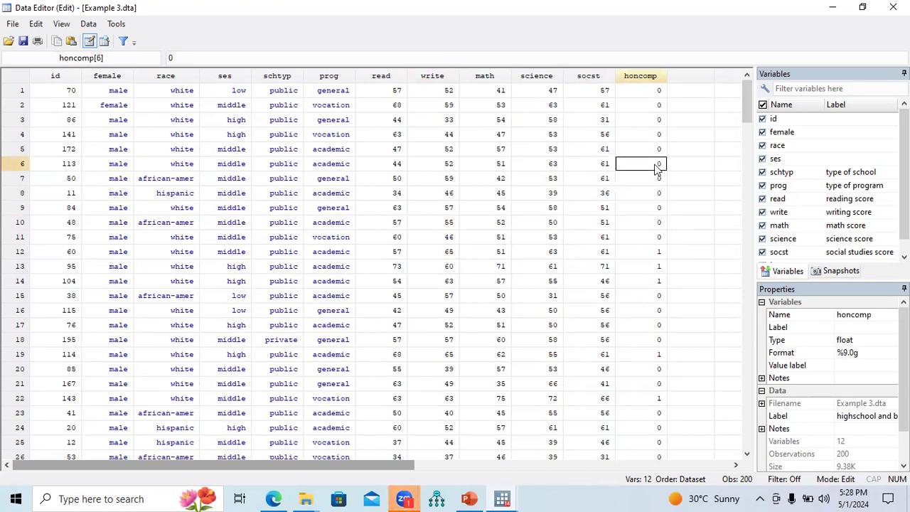
{"action": "left_click", "coordinate": [636, 123]}
- Check the write scores against the honcomp codes in rows 1 to 6 and rows 12 to 14
{"action": "left_click", "coordinate": [432, 75]}
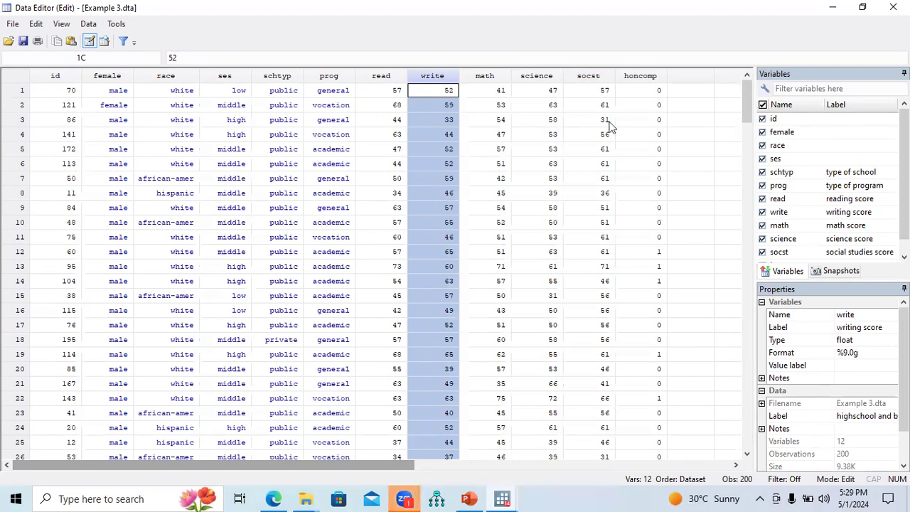
{"action": "left_click", "coordinate": [642, 95]}
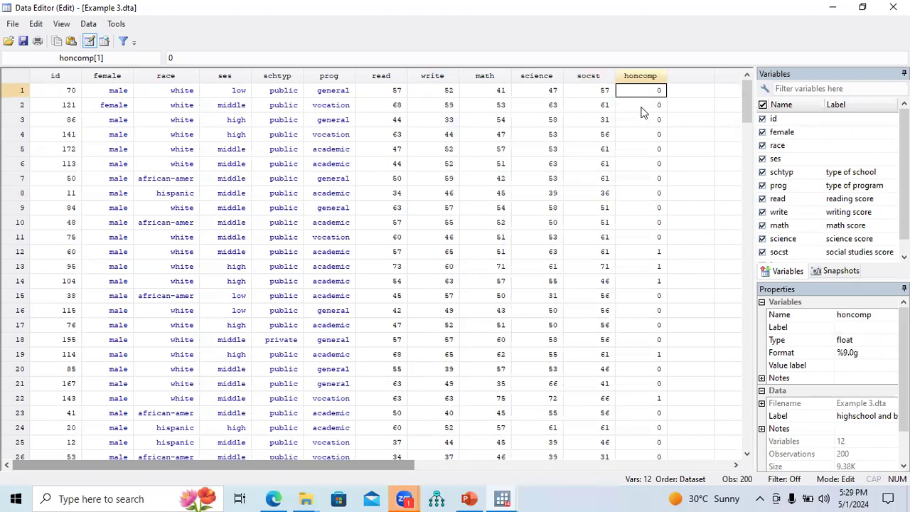
{"action": "left_click", "coordinate": [642, 106]}
{"action": "left_click", "coordinate": [642, 121]}
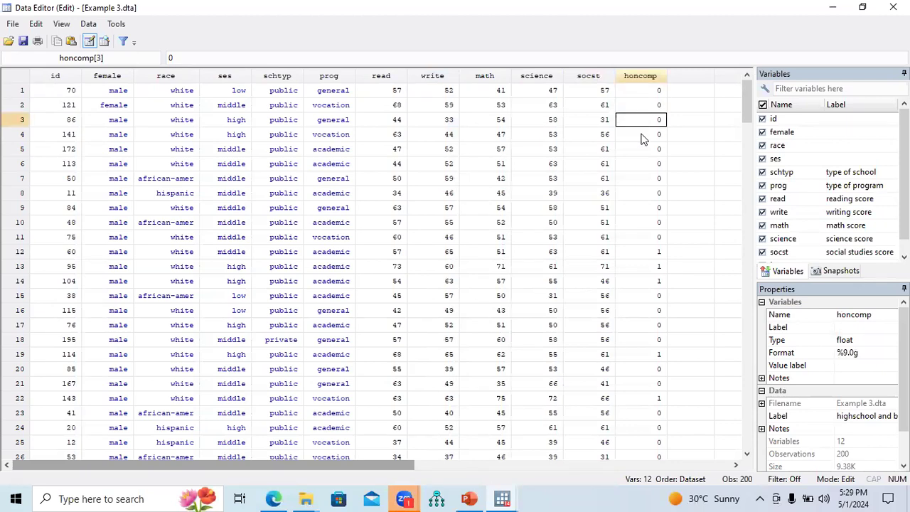
{"action": "left_click", "coordinate": [642, 135]}
{"action": "left_click", "coordinate": [643, 150]}
{"action": "left_click", "coordinate": [643, 168]}
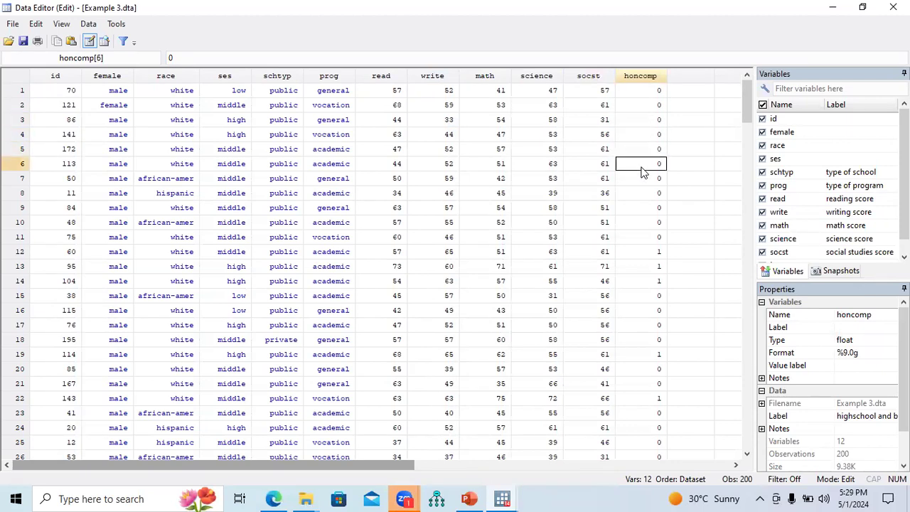
{"action": "left_click", "coordinate": [442, 253]}
{"action": "left_click", "coordinate": [657, 254]}
{"action": "left_click", "coordinate": [658, 269]}
{"action": "left_click", "coordinate": [660, 283]}
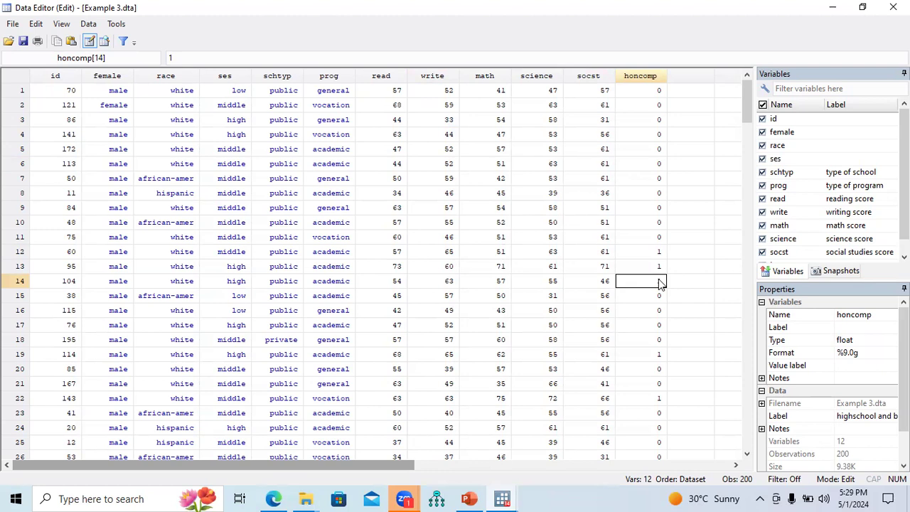
{"action": "left_click", "coordinate": [418, 417]}
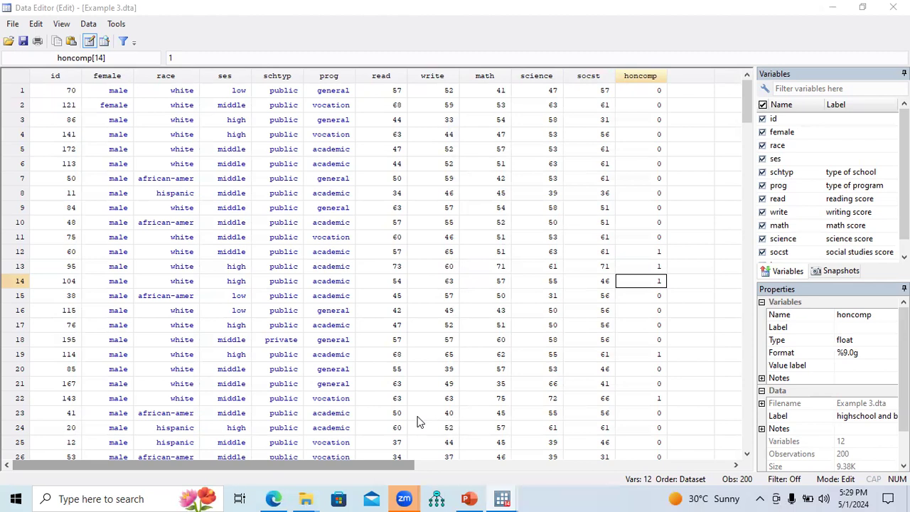
{"action": "left_click", "coordinate": [434, 76]}
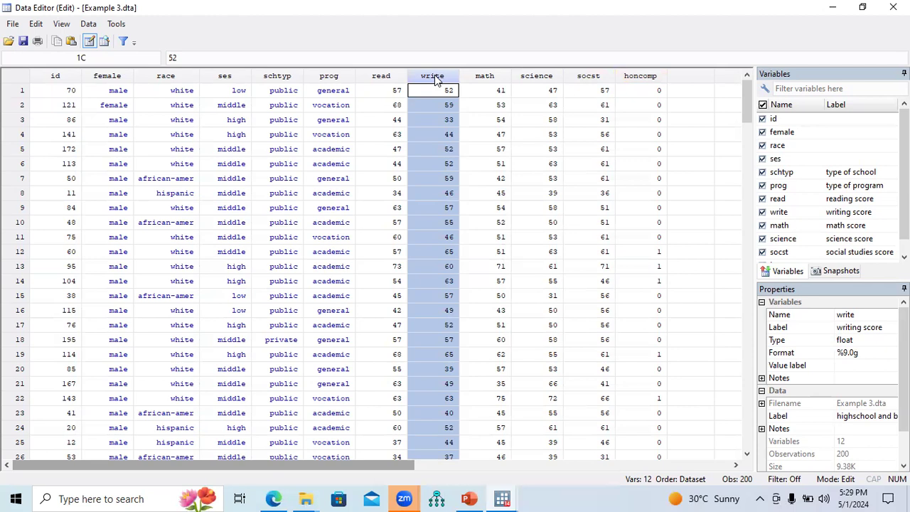
- Switch to PowerPoint and copy the command line "logit honcomp female read science" from slide 22
{"action": "left_click", "coordinate": [468, 498]}
{"action": "left_click", "coordinate": [488, 403]}
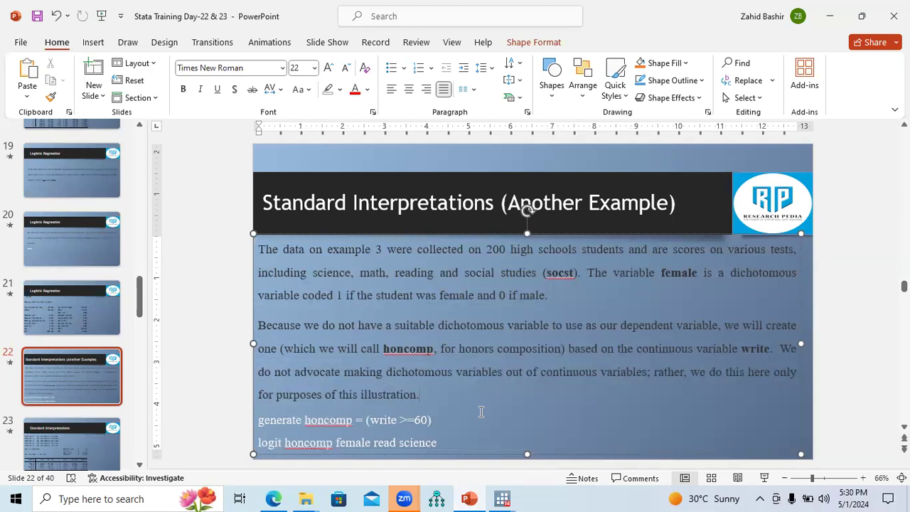
{"action": "key", "text": "Right"}
{"action": "key", "text": "Down"}
{"action": "key", "text": "ctrl+shift+Right"}
{"action": "key", "text": "ctrl+shift+Right"}
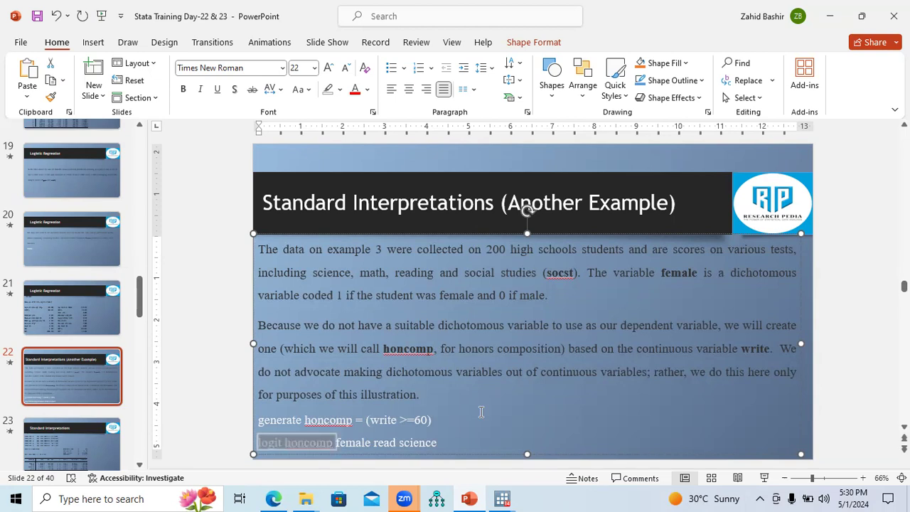
{"action": "key", "text": "ctrl+shift+Right"}
{"action": "key", "text": "ctrl+shift+Right"}
{"action": "key", "text": "ctrl+shift+Right"}
{"action": "key", "text": "ctrl+c"}
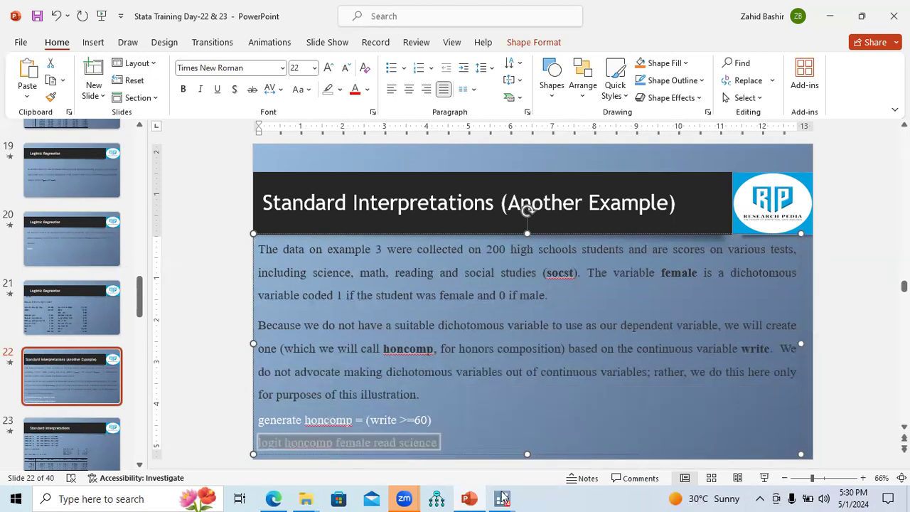
- Switch to Stata and run the copied command "logit honcomp female read science"
{"action": "mouse_move", "coordinate": [502, 496]}
{"action": "left_click", "coordinate": [459, 462]}
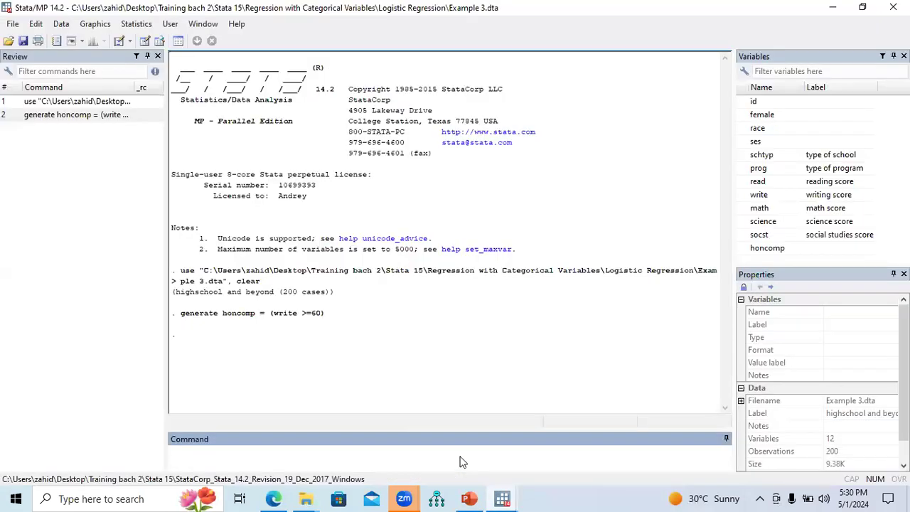
{"action": "key", "text": "ctrl+v"}
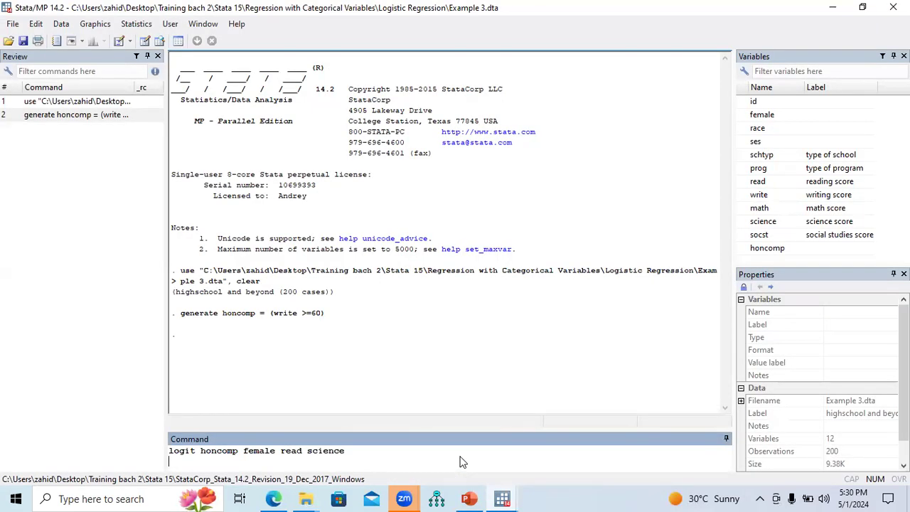
{"action": "key", "text": "shift+Right"}
{"action": "key", "text": "shift+Right"}
{"action": "key", "text": "shift+Right"}
{"action": "key", "text": "shift+Right"}
{"action": "key", "text": "shift+Right"}
{"action": "key", "text": "shift+End"}
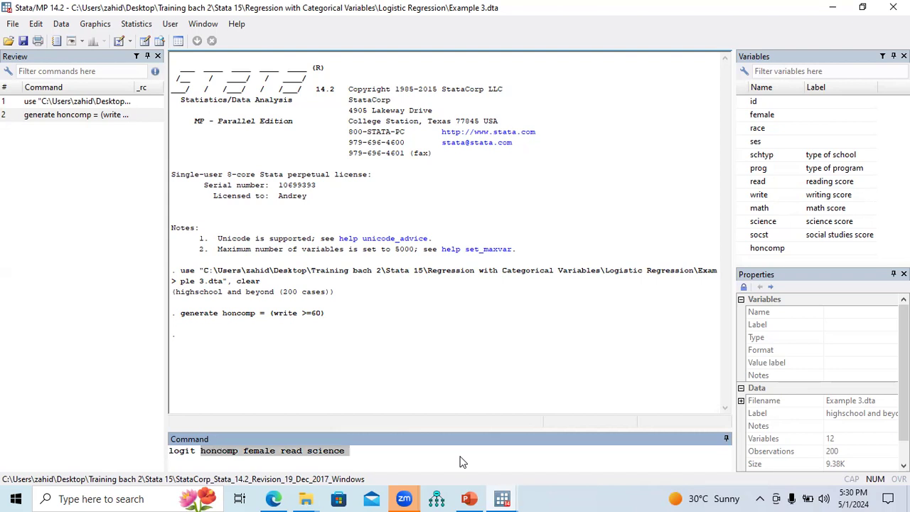
{"action": "key", "text": "Right"}
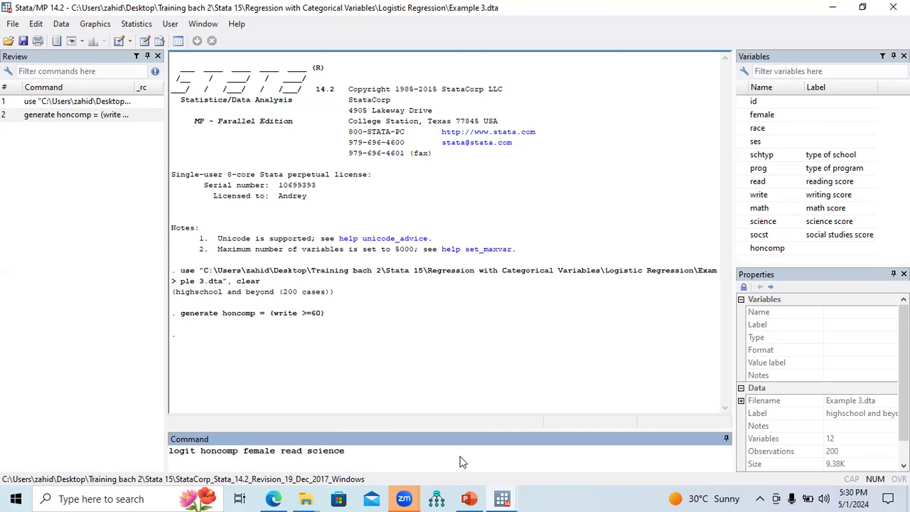
{"action": "key", "text": "Return"}
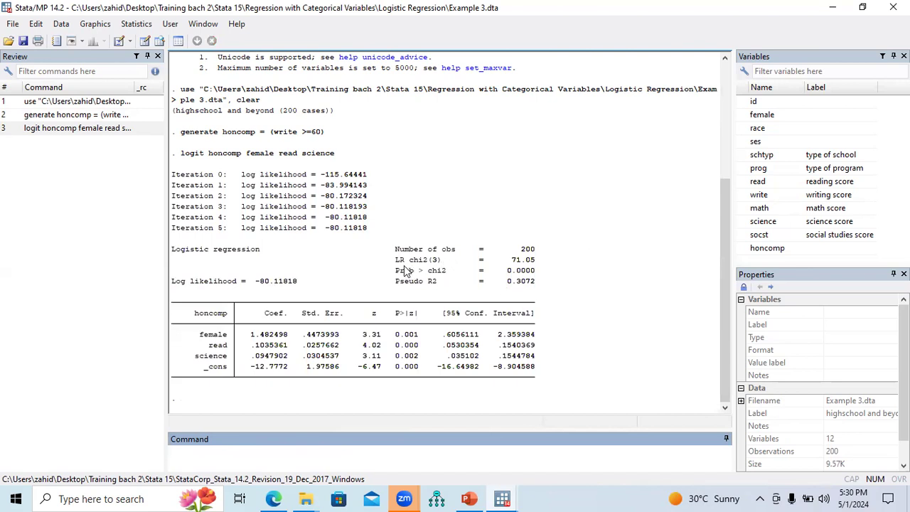
- Examine the logit output: observations, LR chi2 and its probability, Pseudo R2, and the female, read and science coefficient rows
{"action": "left_click_drag", "start_coordinate": [395, 249], "coordinate": [534, 251]}
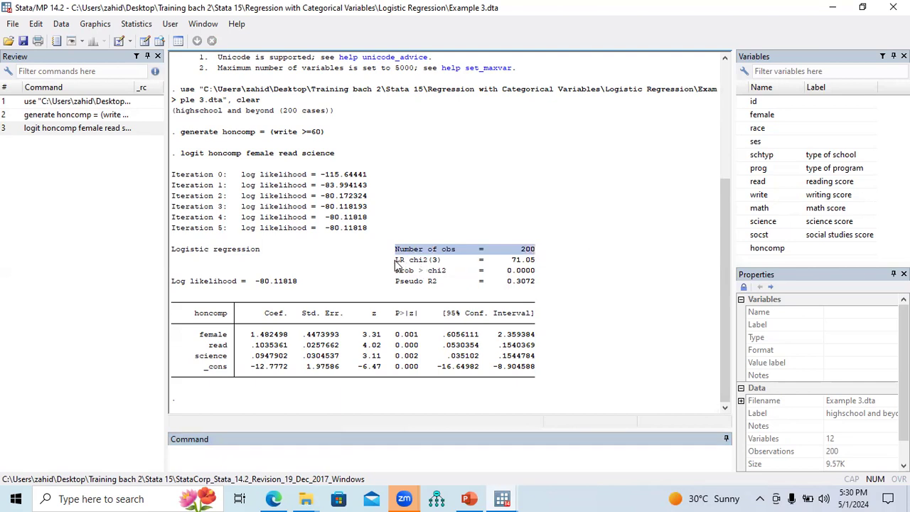
{"action": "left_click_drag", "start_coordinate": [395, 261], "coordinate": [537, 274]}
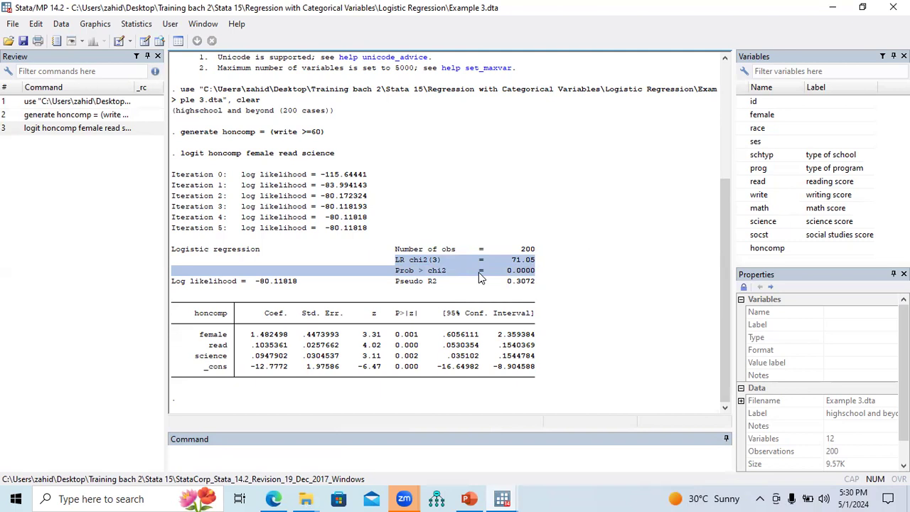
{"action": "left_click_drag", "start_coordinate": [394, 282], "coordinate": [538, 288]}
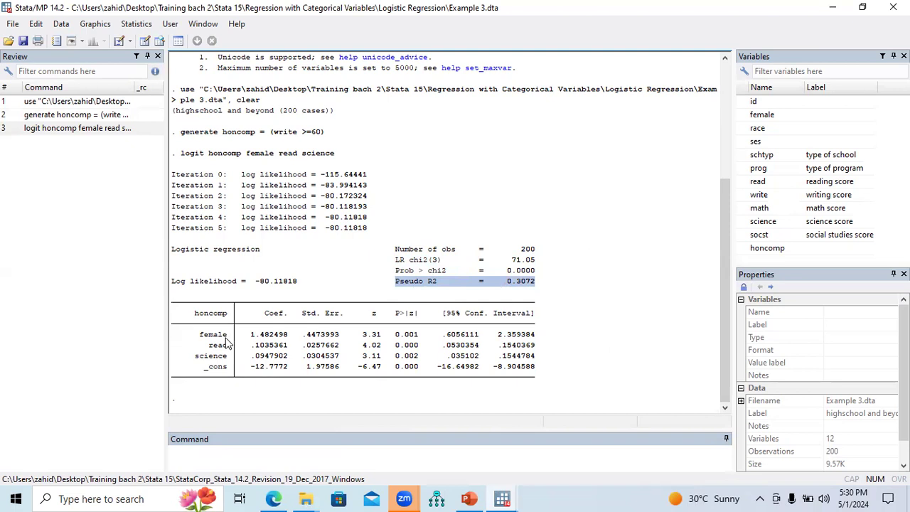
{"action": "left_click_drag", "start_coordinate": [199, 335], "coordinate": [419, 339]}
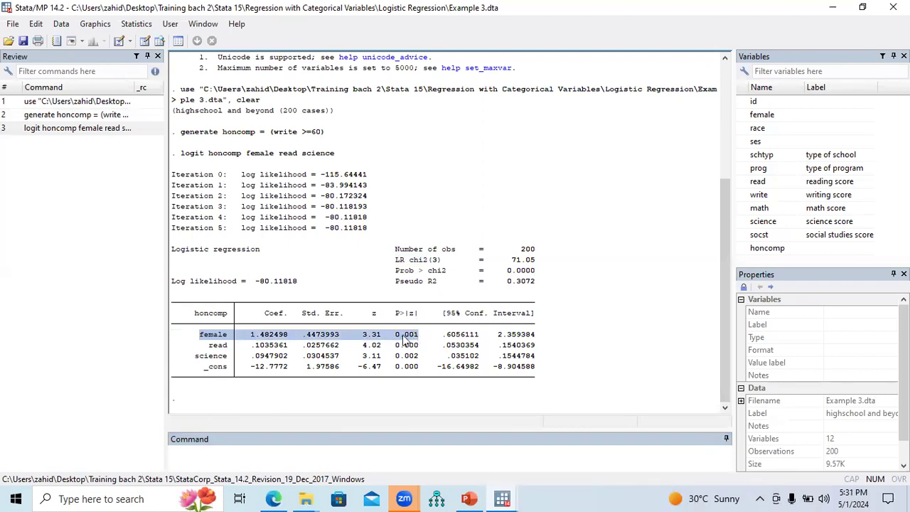
{"action": "left_click_drag", "start_coordinate": [209, 346], "coordinate": [424, 348]}
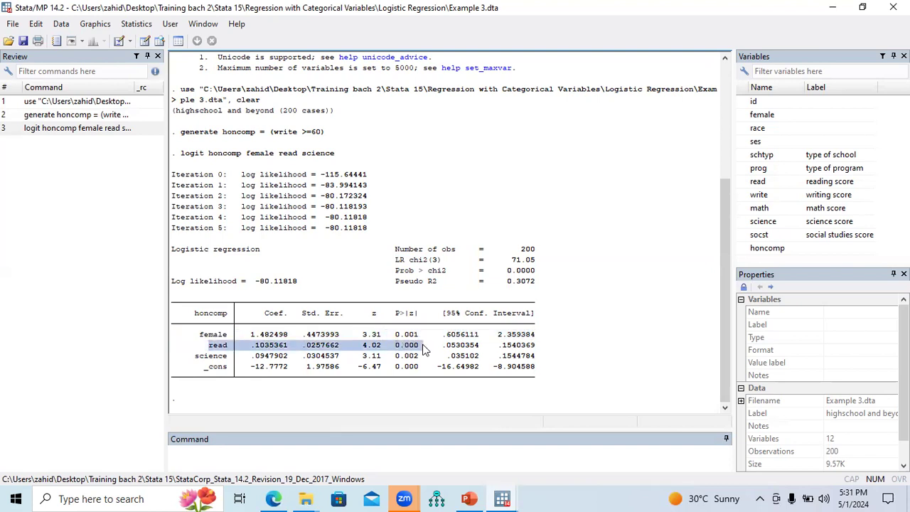
{"action": "left_click_drag", "start_coordinate": [188, 366], "coordinate": [408, 359]}
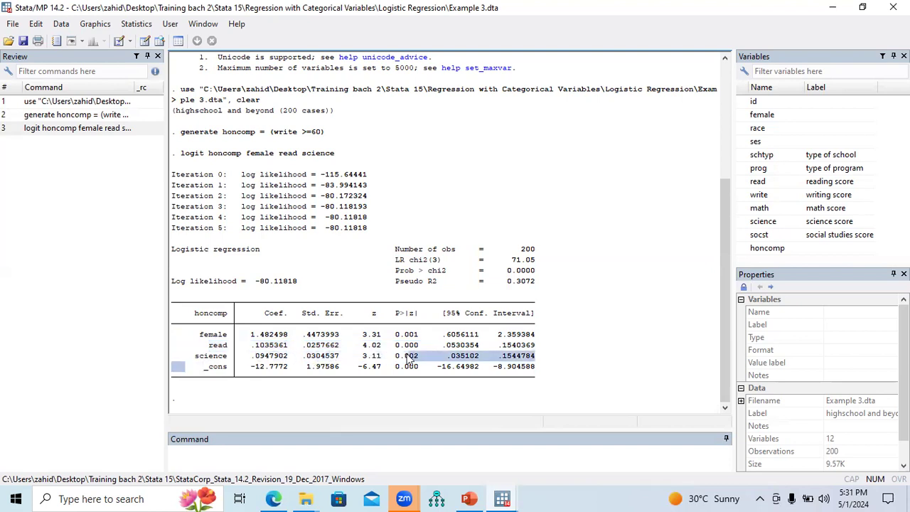
{"action": "double_click", "coordinate": [202, 357]}
{"action": "left_click_drag", "start_coordinate": [249, 359], "coordinate": [417, 361]}
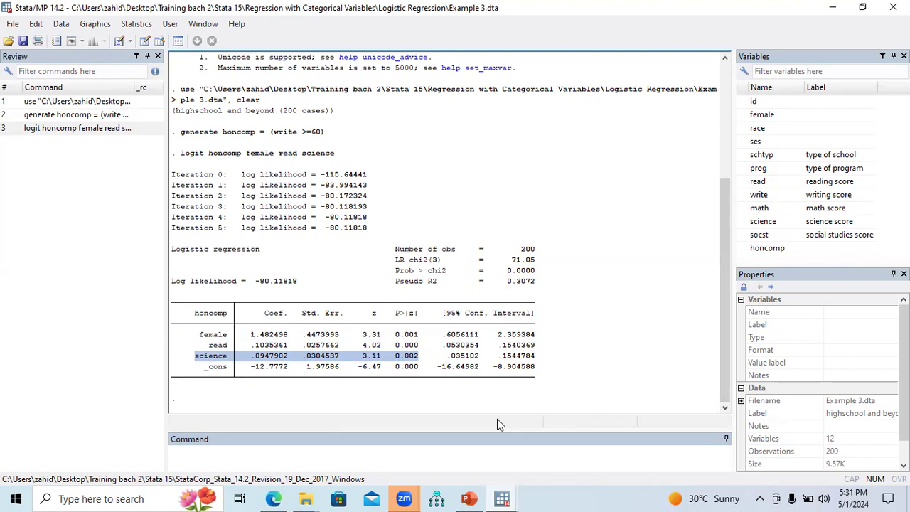
- Switch to PowerPoint and show slide 24, which explains the iteration log under Standard Interpretations
{"action": "left_click", "coordinate": [469, 497]}
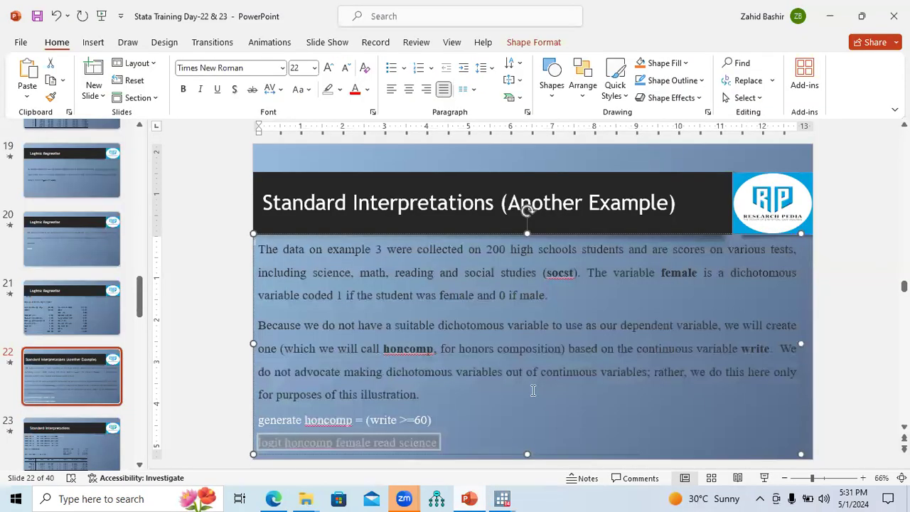
{"action": "scroll", "coordinate": [71, 320], "scroll_direction": "down", "scroll_amount": 2}
{"action": "left_click", "coordinate": [61, 352]}
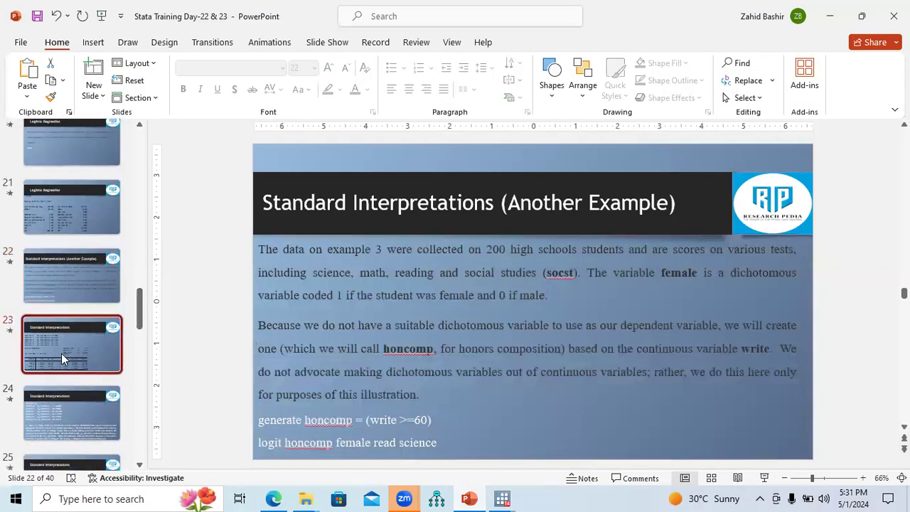
{"action": "left_click", "coordinate": [66, 422]}
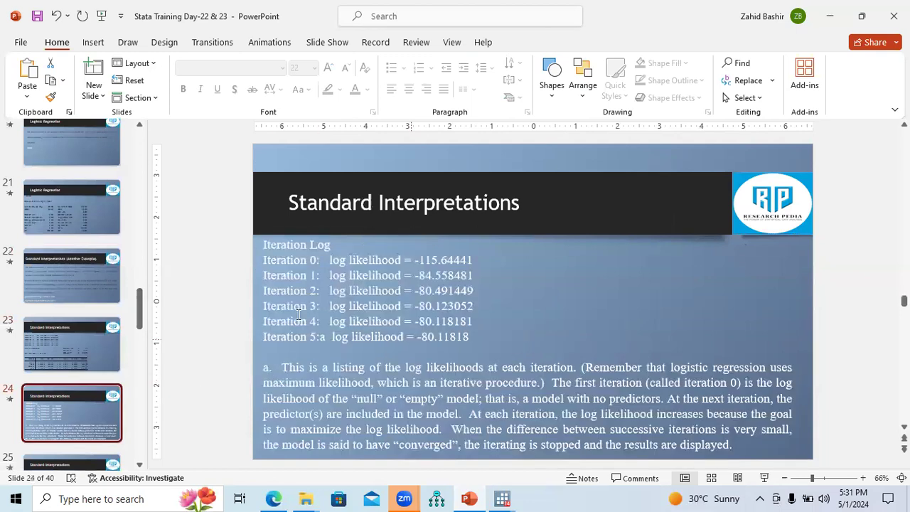